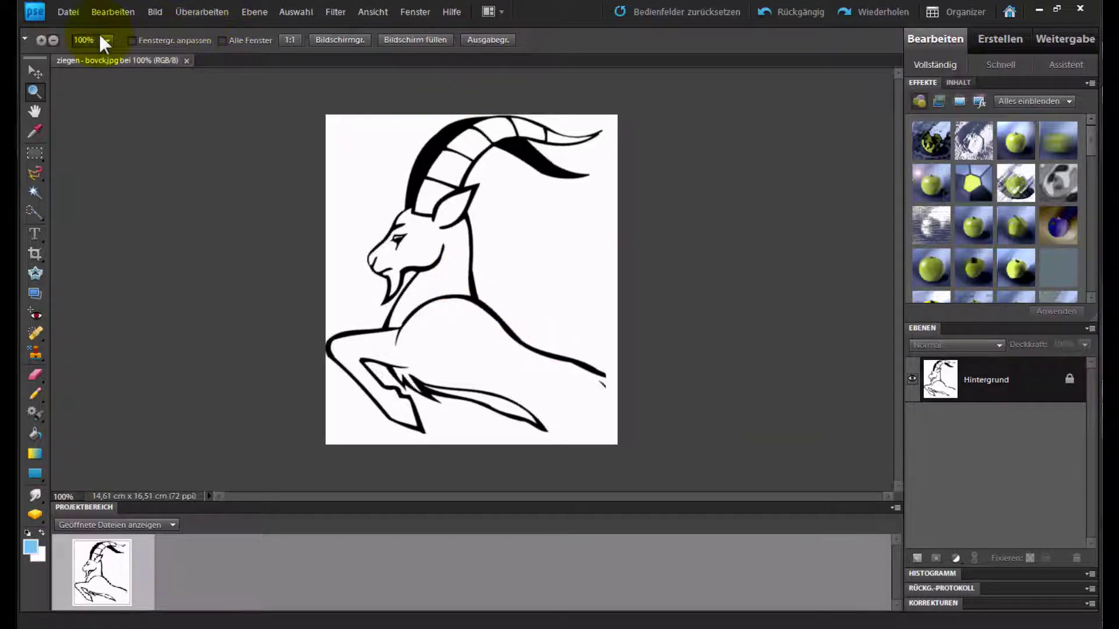
# Reset the view to 100% and keep centimetres as the Image Size width unit
pyautogui.click(85, 40)
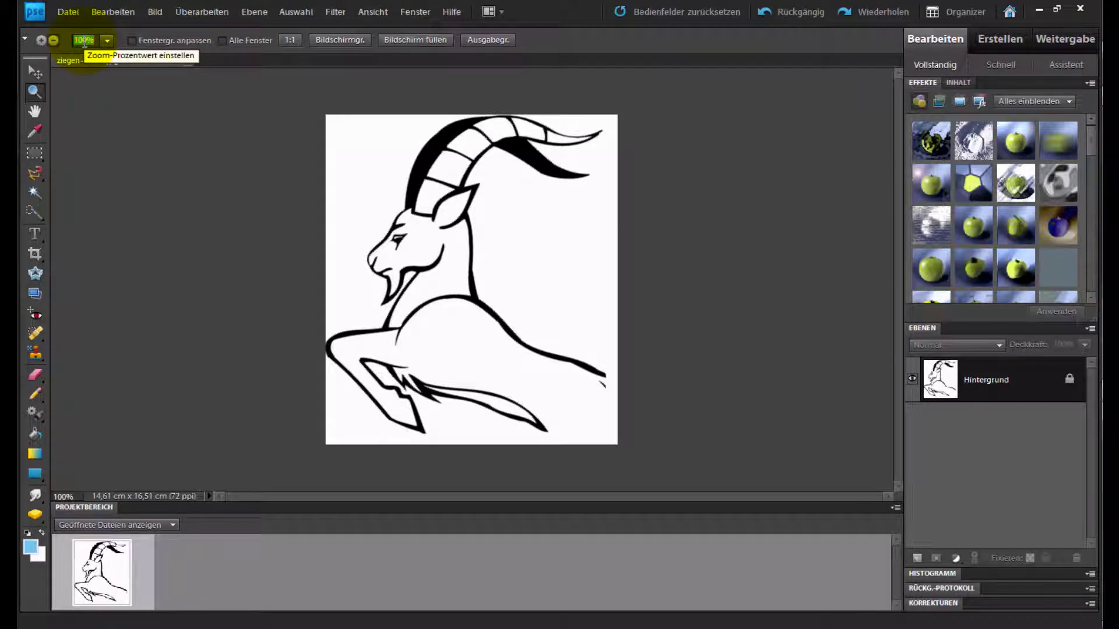
pyautogui.click(320, 39)
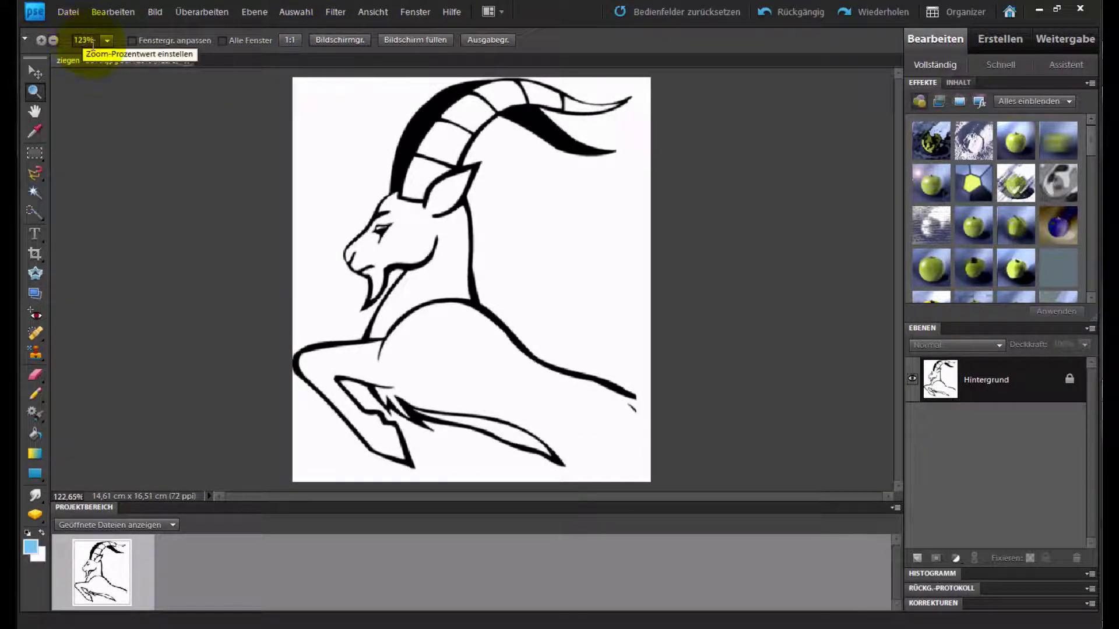
pyautogui.click(290, 40)
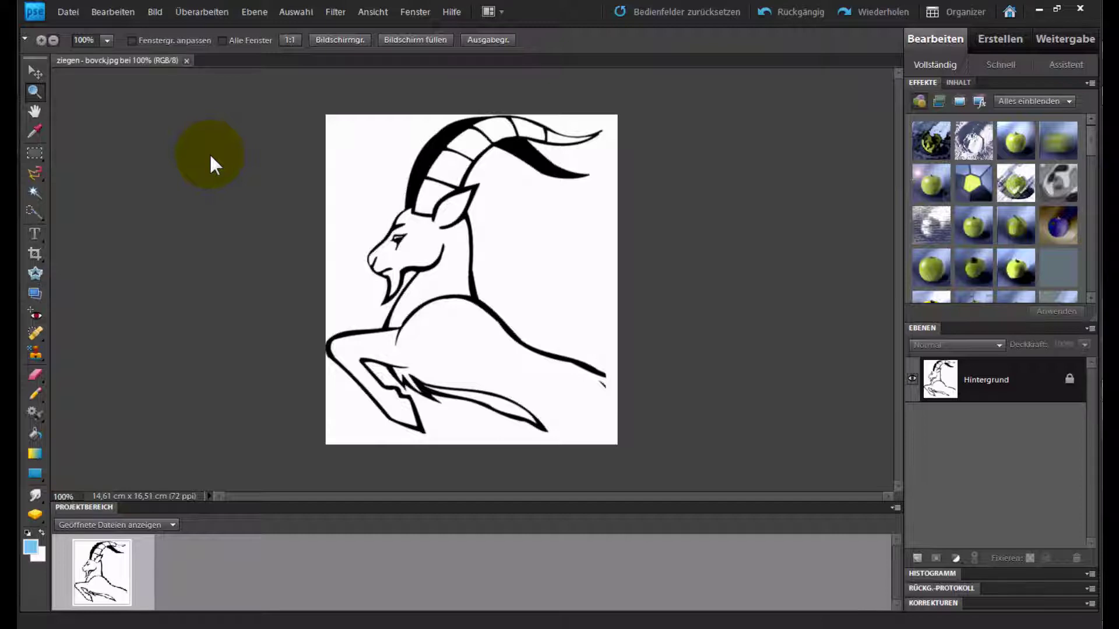
pyautogui.click(155, 12)
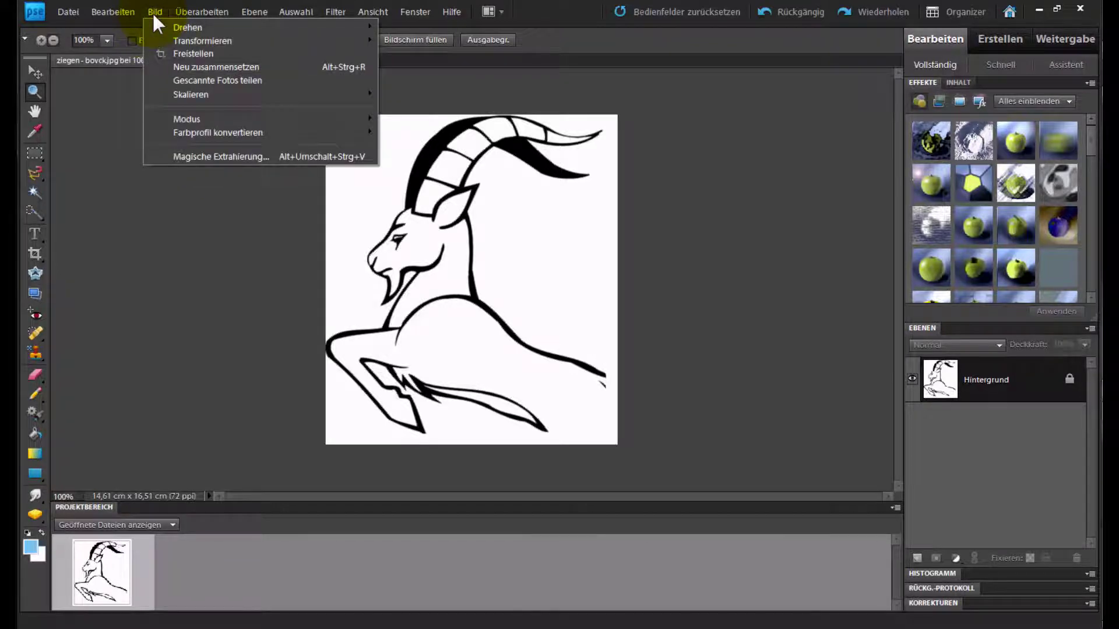
pyautogui.moveTo(190, 94)
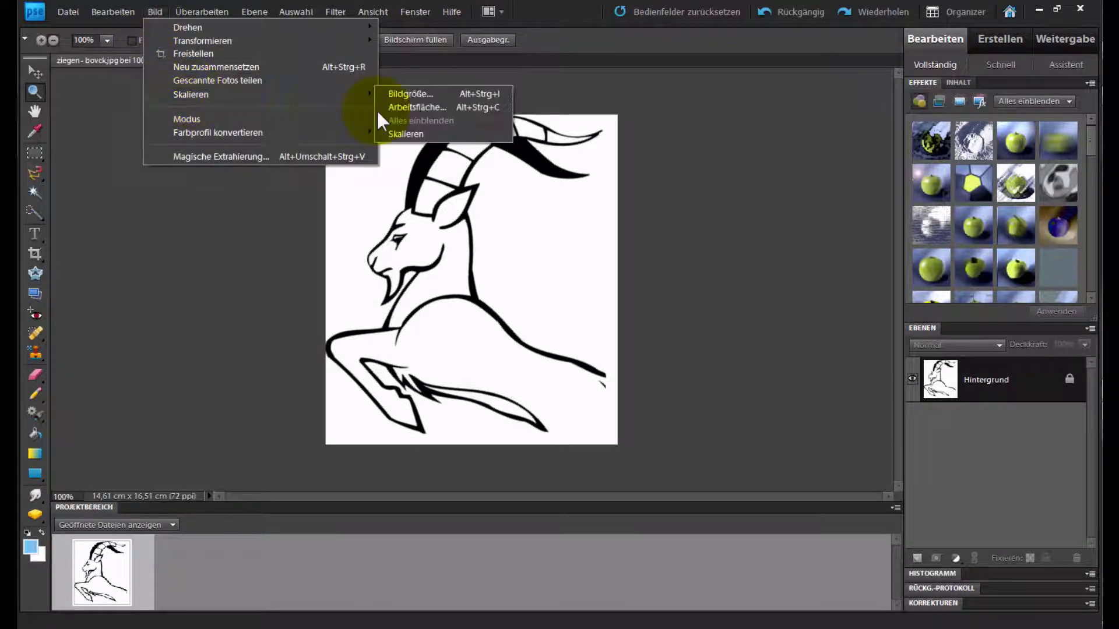
pyautogui.click(404, 95)
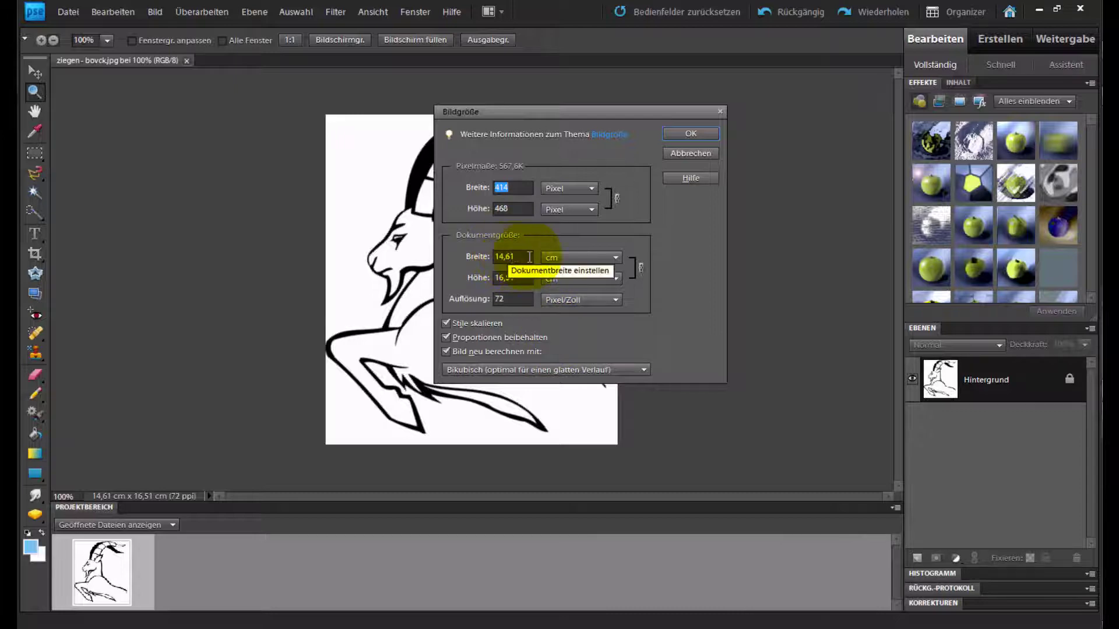
pyautogui.click(552, 259)
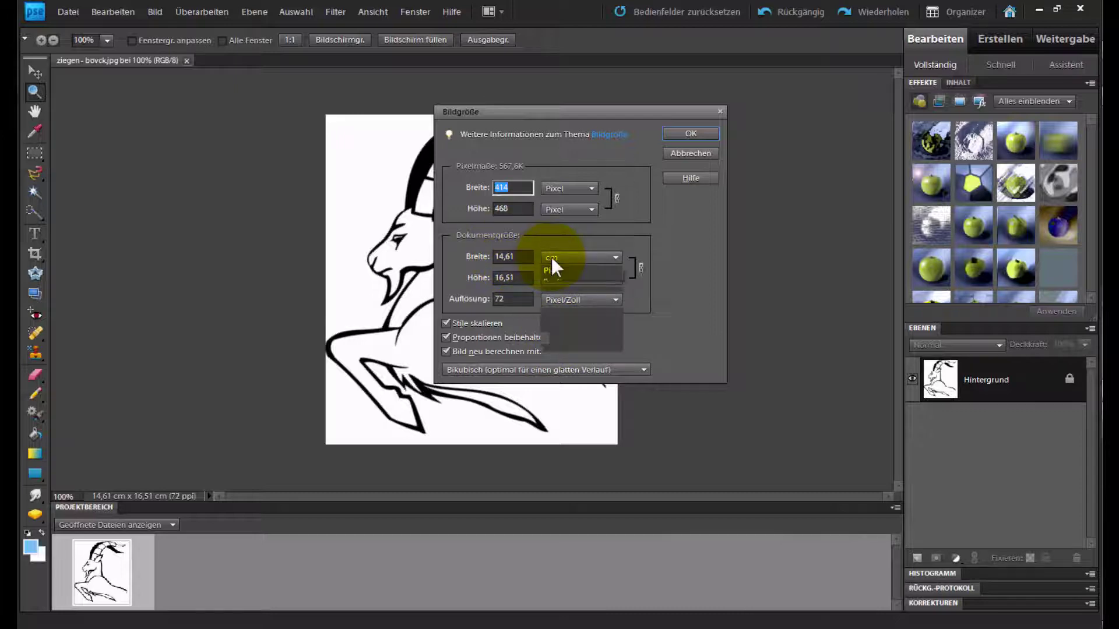
pyautogui.click(588, 255)
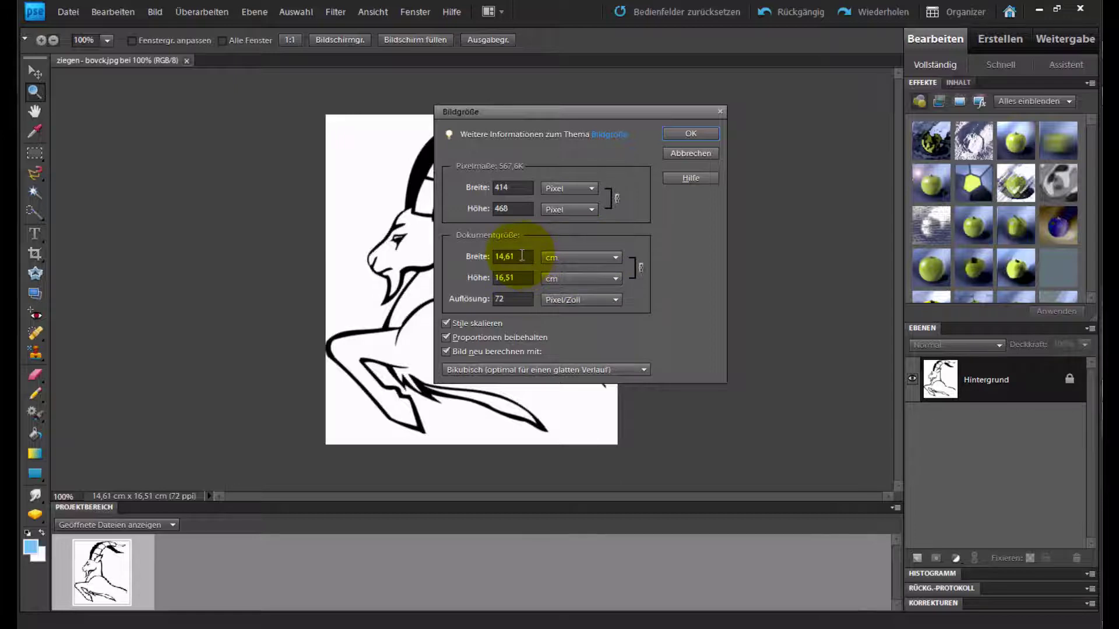
# Enter a 50 cm document width, with height following proportionally to 56,52 cm
pyautogui.moveTo(520, 256); pyautogui.dragTo(488, 257)
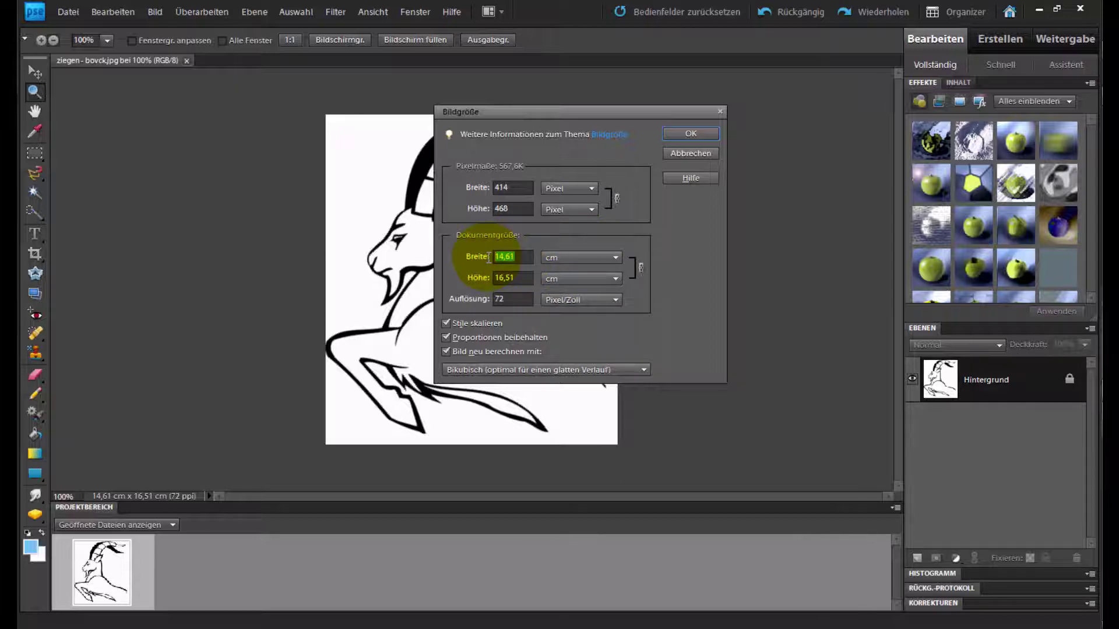
pyautogui.write('50')
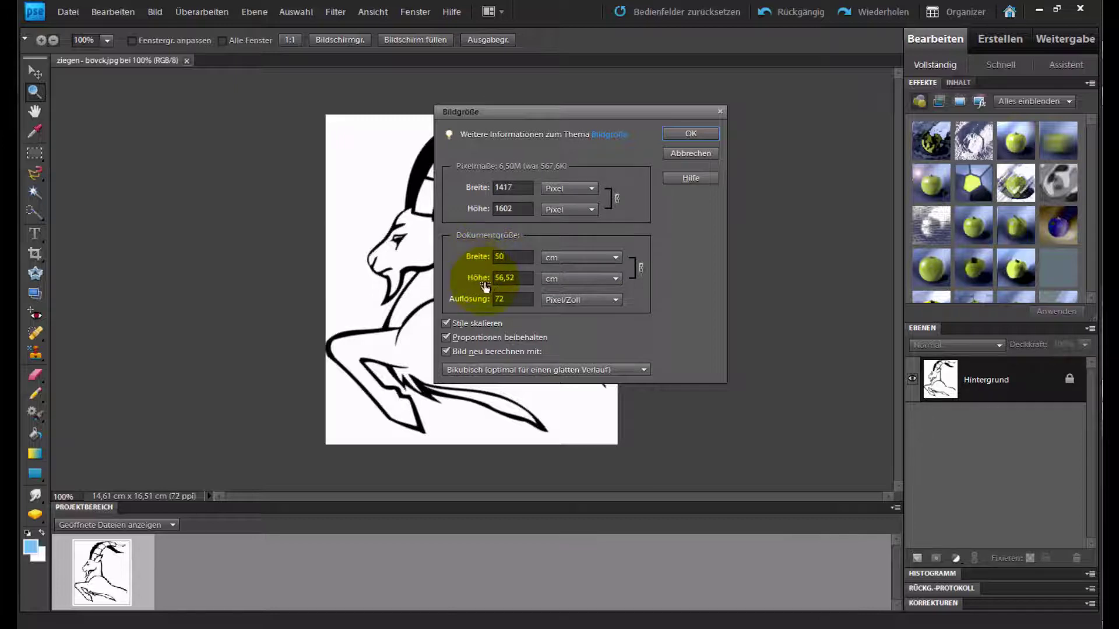
pyautogui.click(446, 337)
pyautogui.click(446, 337)
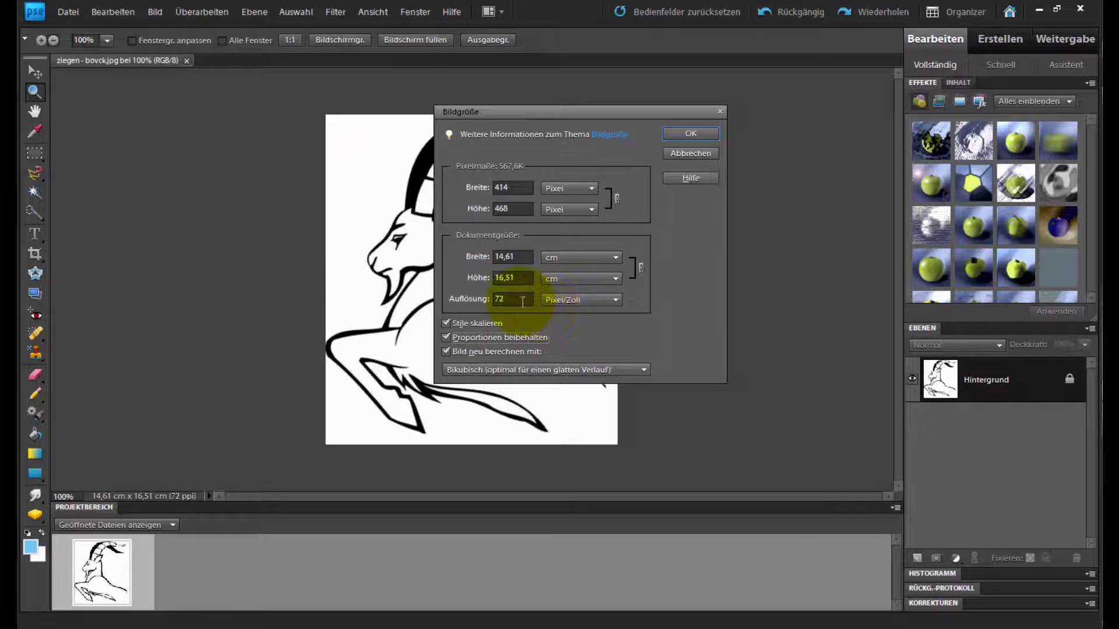
pyautogui.doubleClick(504, 255)
pyautogui.write('50')
pyautogui.hotkey('ctrl', 'a')
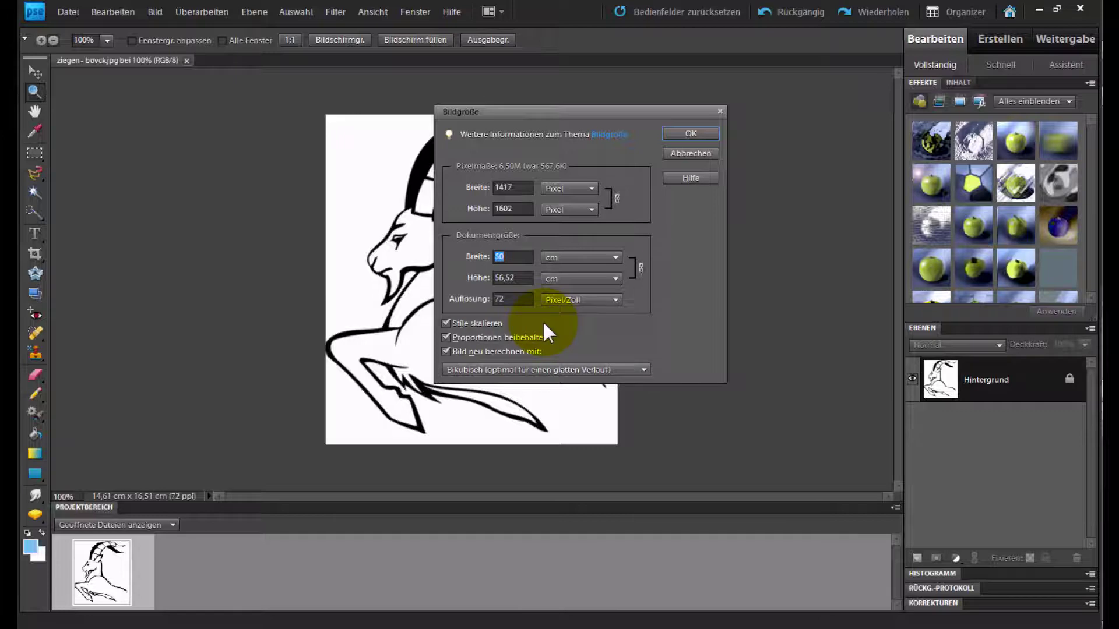
# Measure resolution in Pixel/cm and choose Bikubisch glatter resampling
pyautogui.click(571, 300)
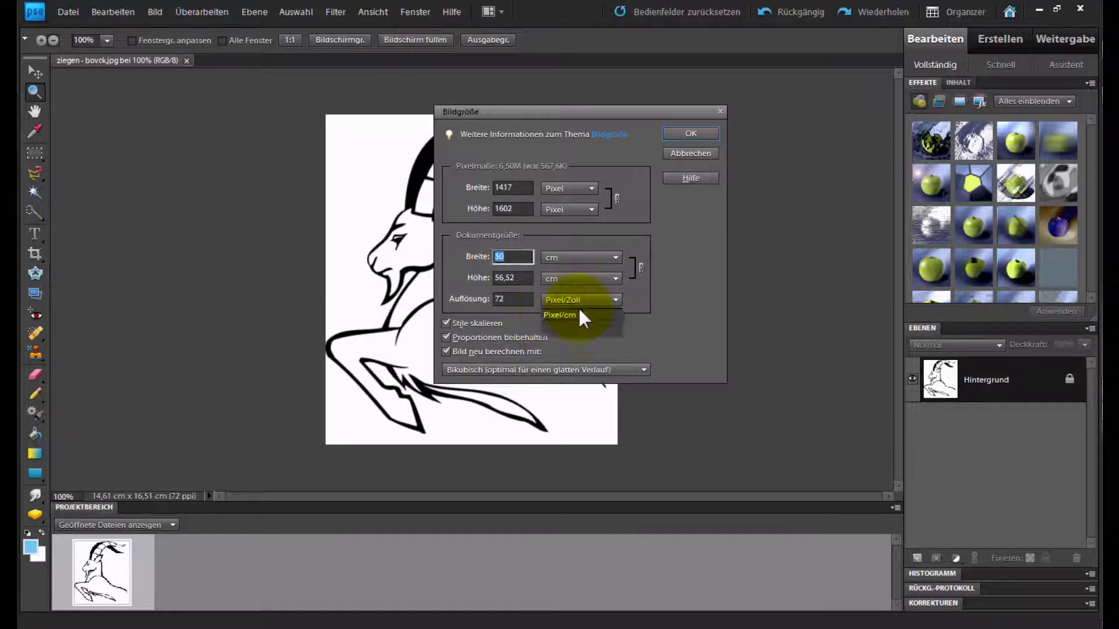
pyautogui.click(575, 323)
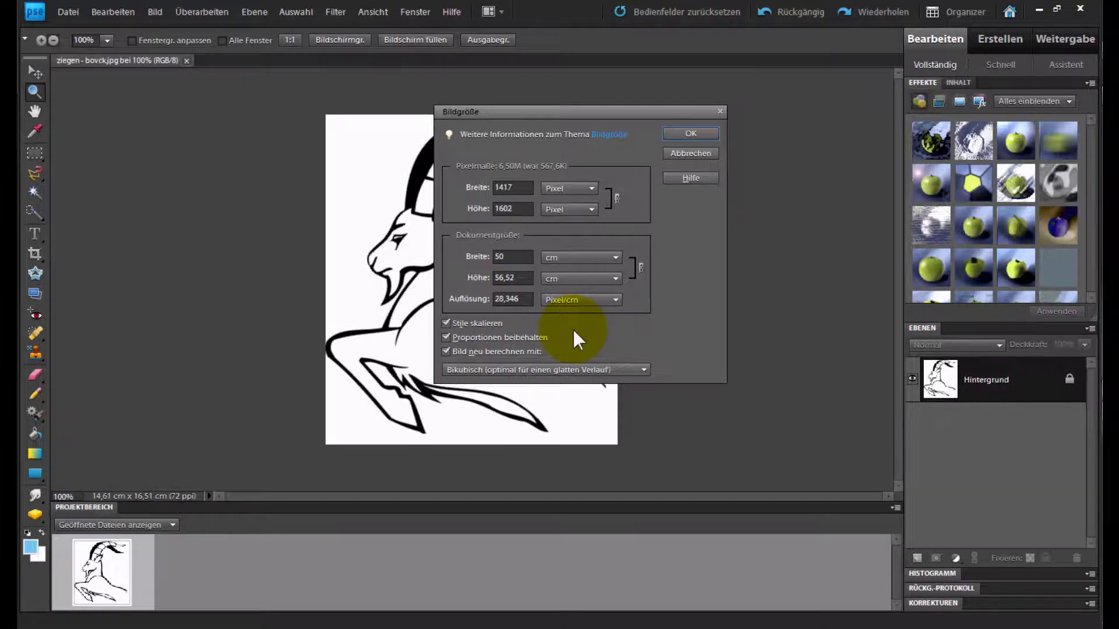
pyautogui.click(455, 352)
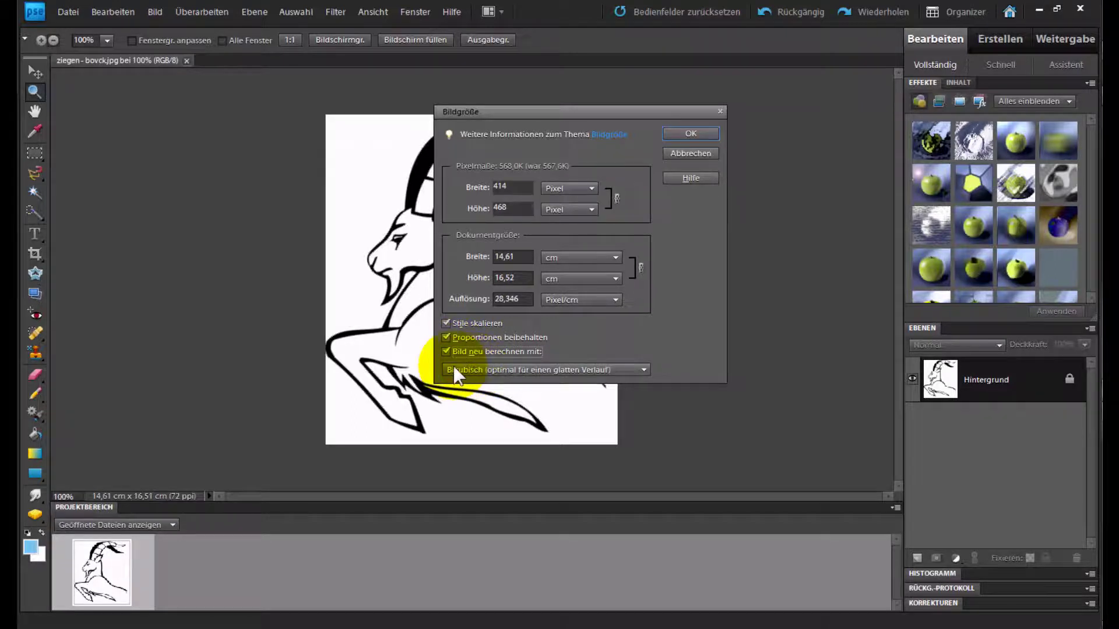
pyautogui.click(570, 373)
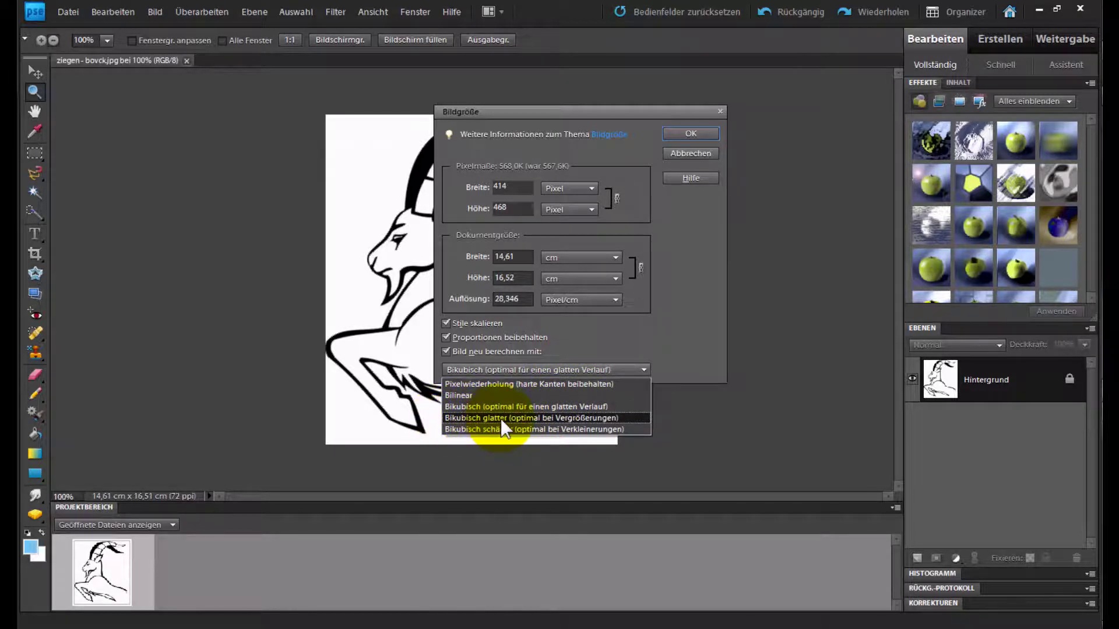
pyautogui.click(548, 418)
# Re-enter the Breite value, correcting the mistyped 52
pyautogui.doubleClick(506, 257)
pyautogui.write('52')
pyautogui.press('BackSpace')
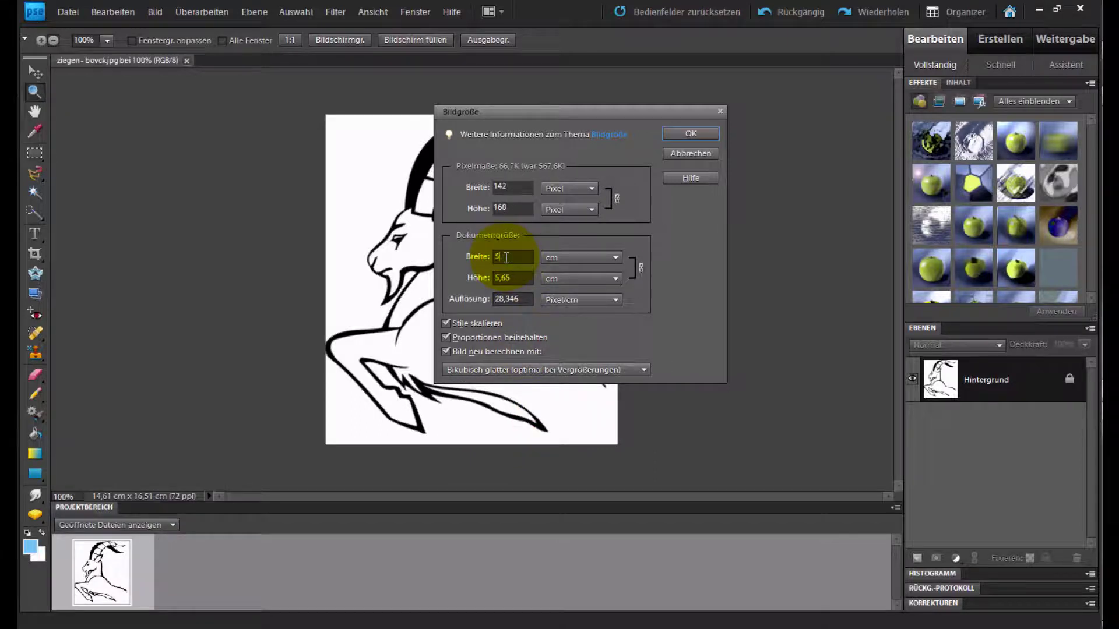
# Apply the 50 cm enlargement and inspect the goat's lines at fit-to-window and 100% zoom
pyautogui.write('0')
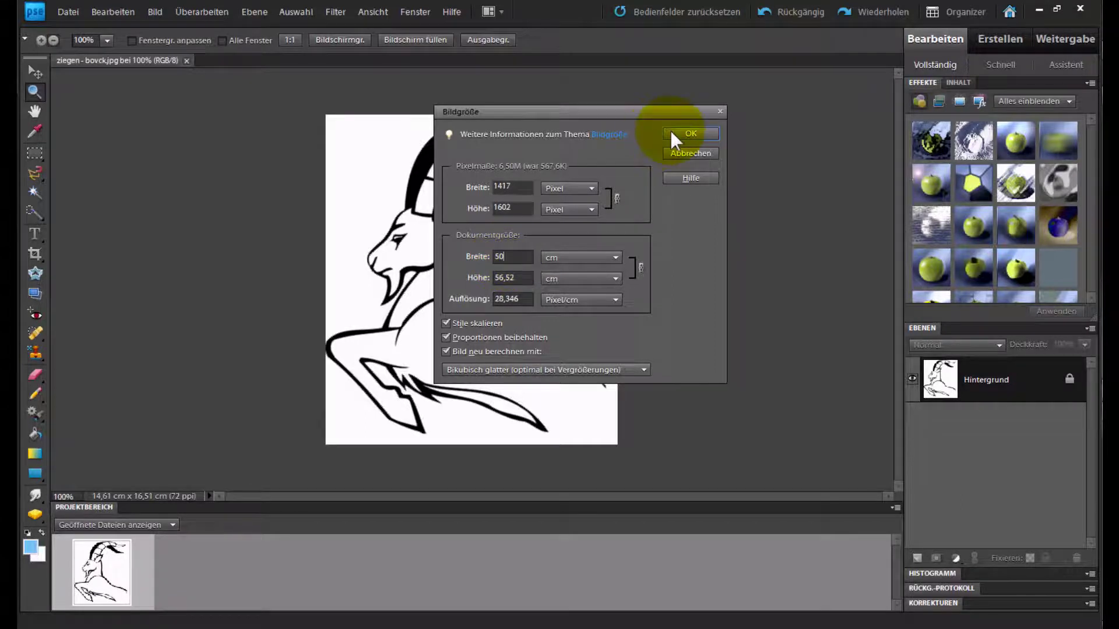
pyautogui.click(670, 136)
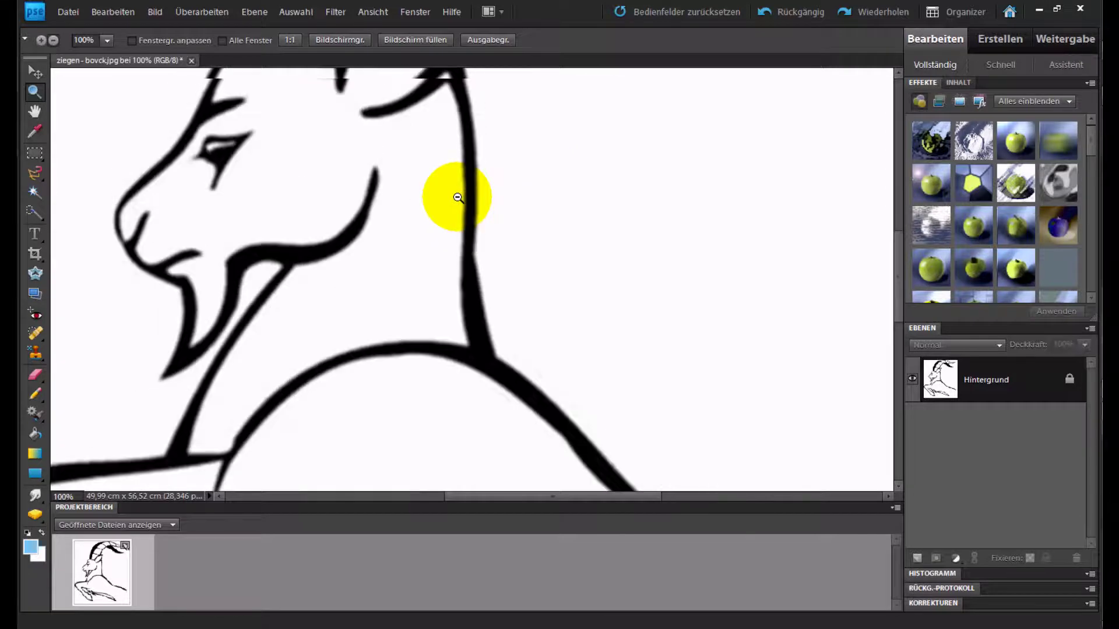
pyautogui.hotkey('ctrl', '0')
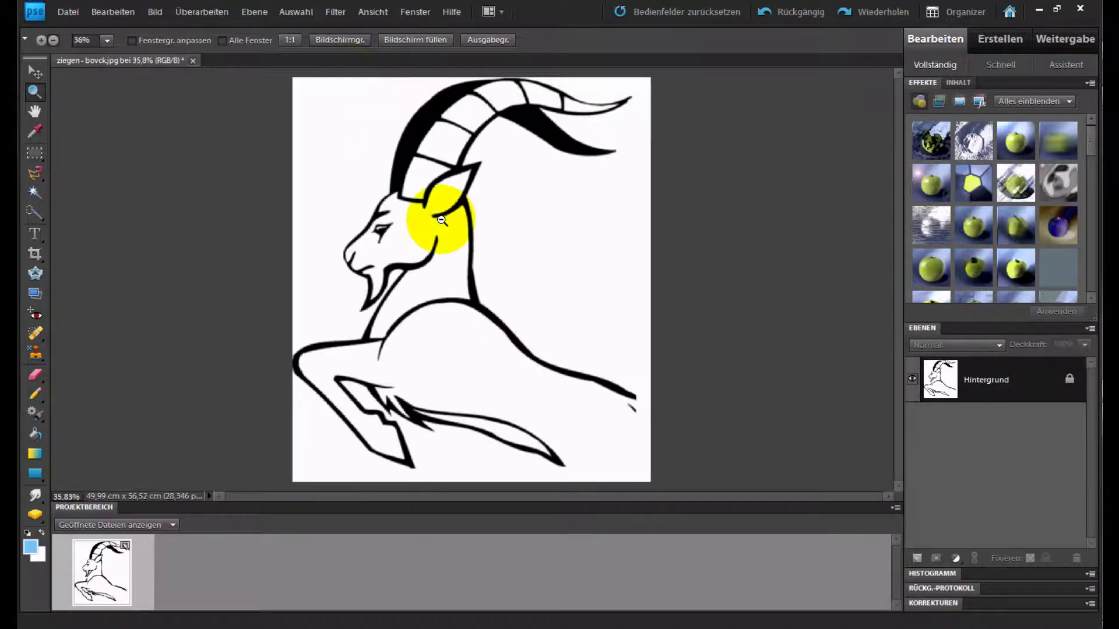
pyautogui.click(415, 39)
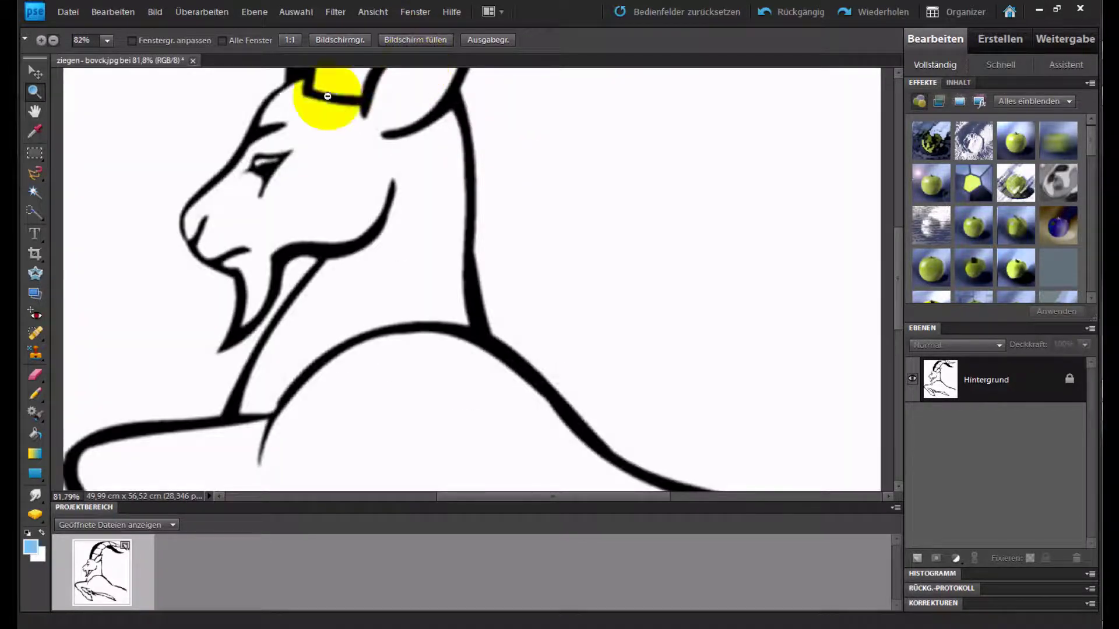
pyautogui.click(36, 109)
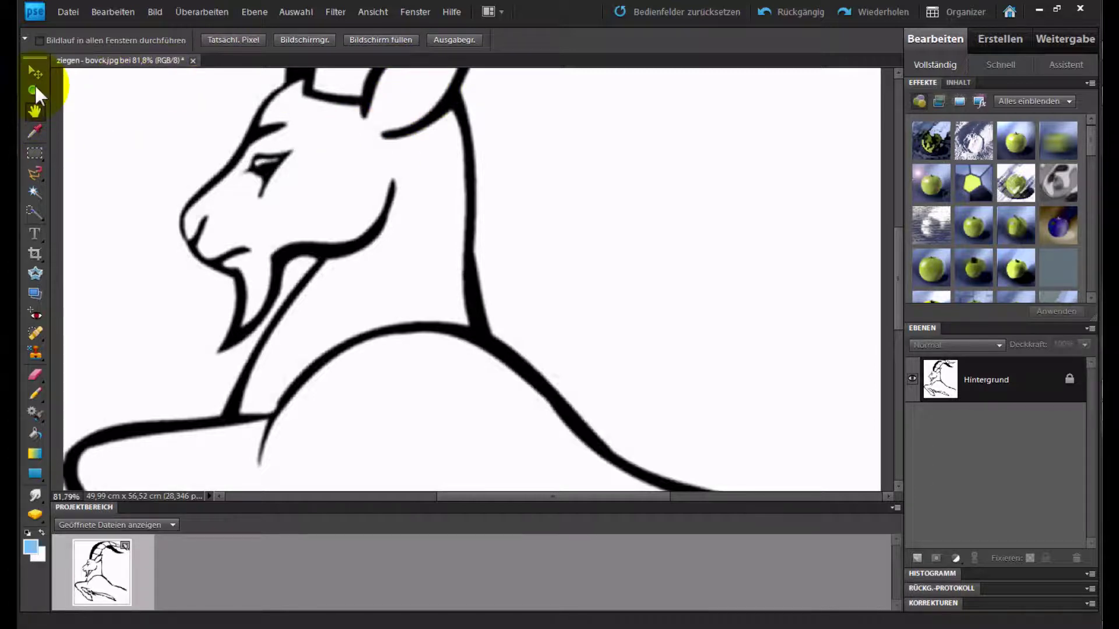
pyautogui.click(34, 91)
pyautogui.click(290, 40)
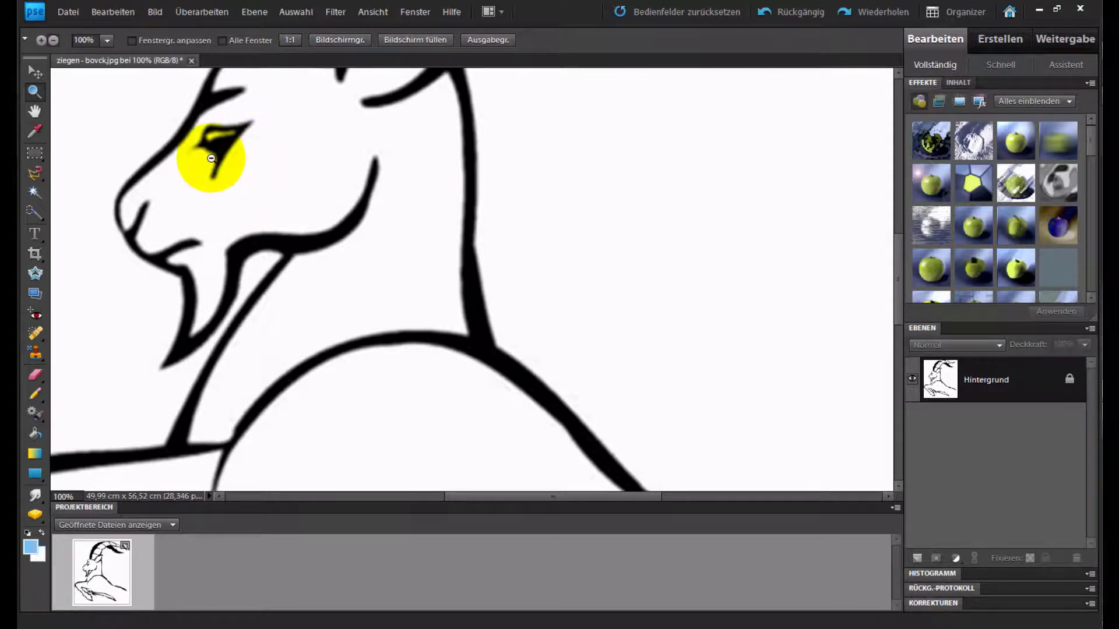
pyautogui.click(72, 12)
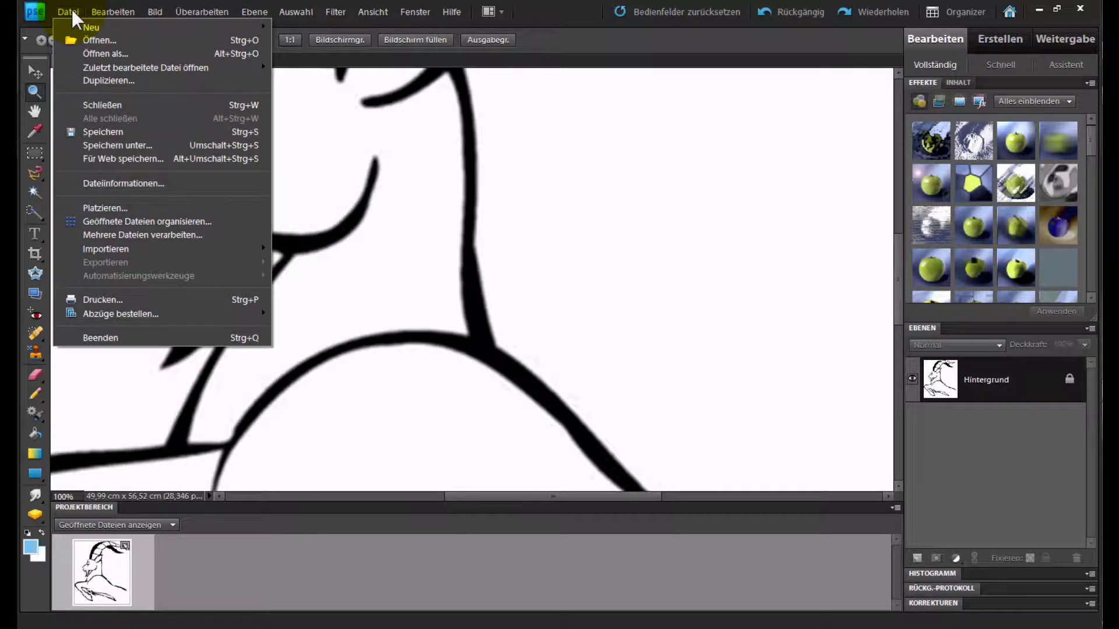
# Save the enlarged drawing as a JPEG at quality 12 (Maximal)
pyautogui.click(96, 144)
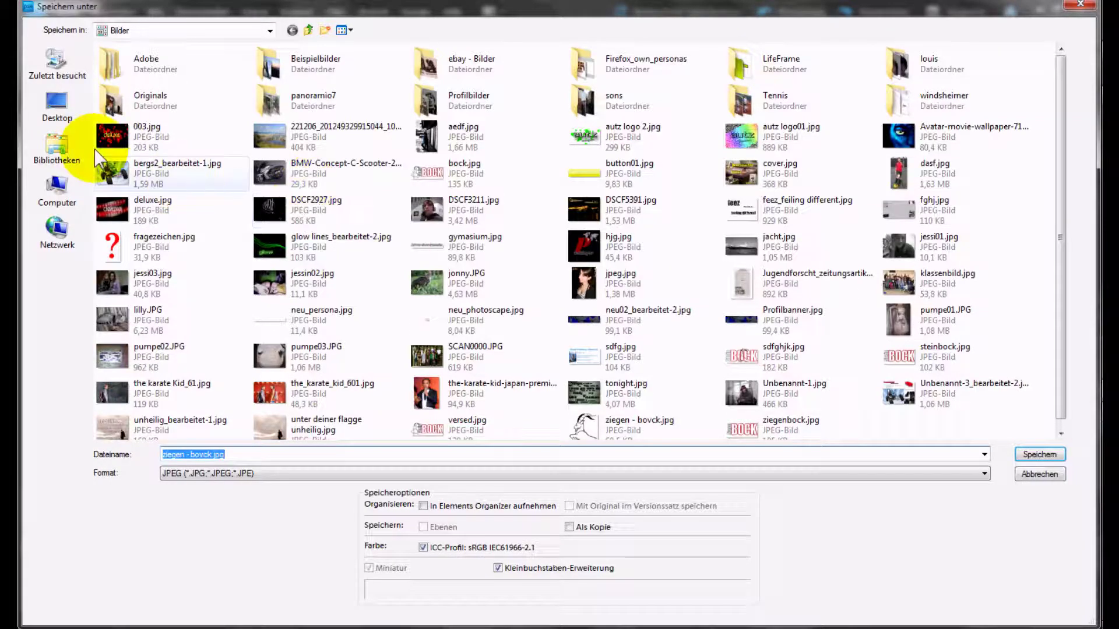
pyautogui.press('Return')
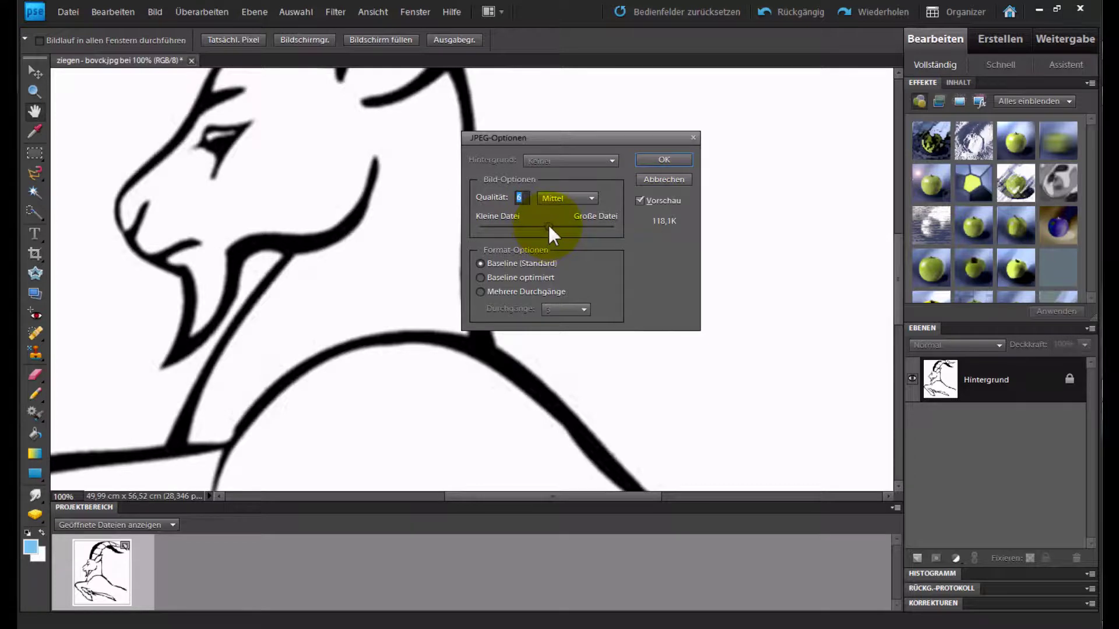
pyautogui.moveTo(543, 226); pyautogui.dragTo(618, 226)
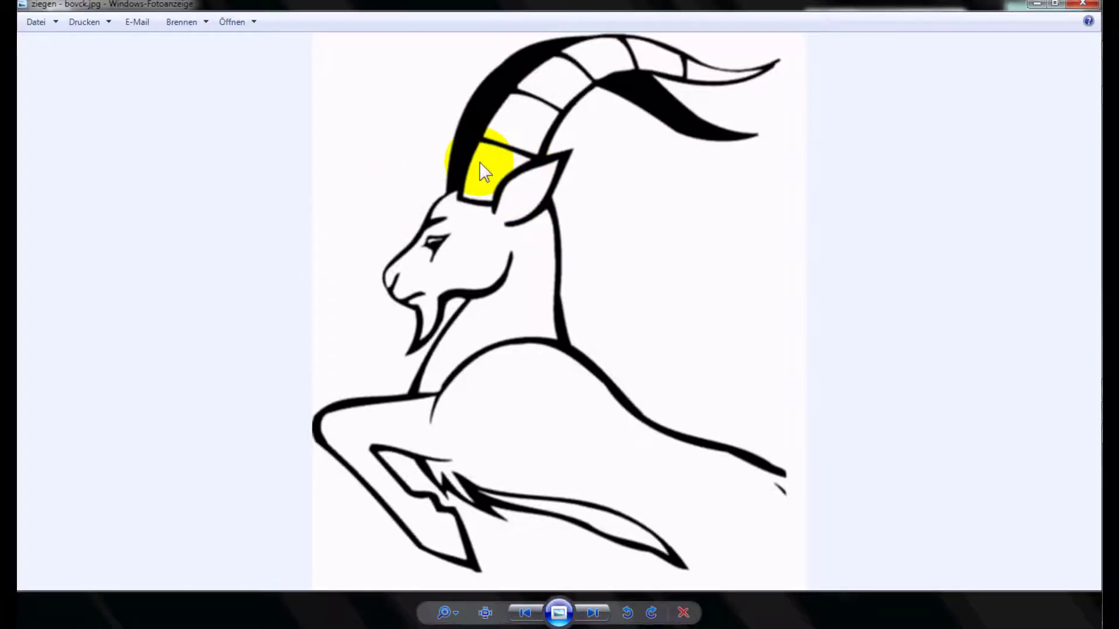
# Zoom in on the enlarged goat JPEG in Windows Photo Viewer
pyautogui.scroll(1, 474, 165)
pyautogui.scroll(3, 449, 172)
pyautogui.scroll(3, 450, 173)
pyautogui.scroll(-5, 448, 165)
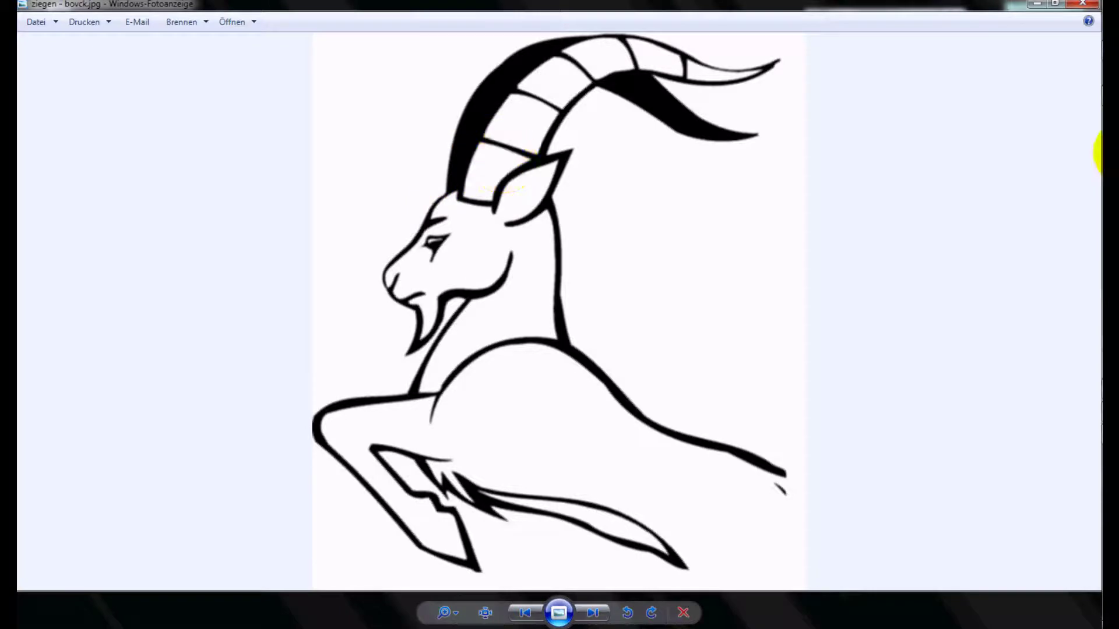
# Open the original from the Bilder library, tile both viewers, then close the enlarged one
pyautogui.click(1104, 99)
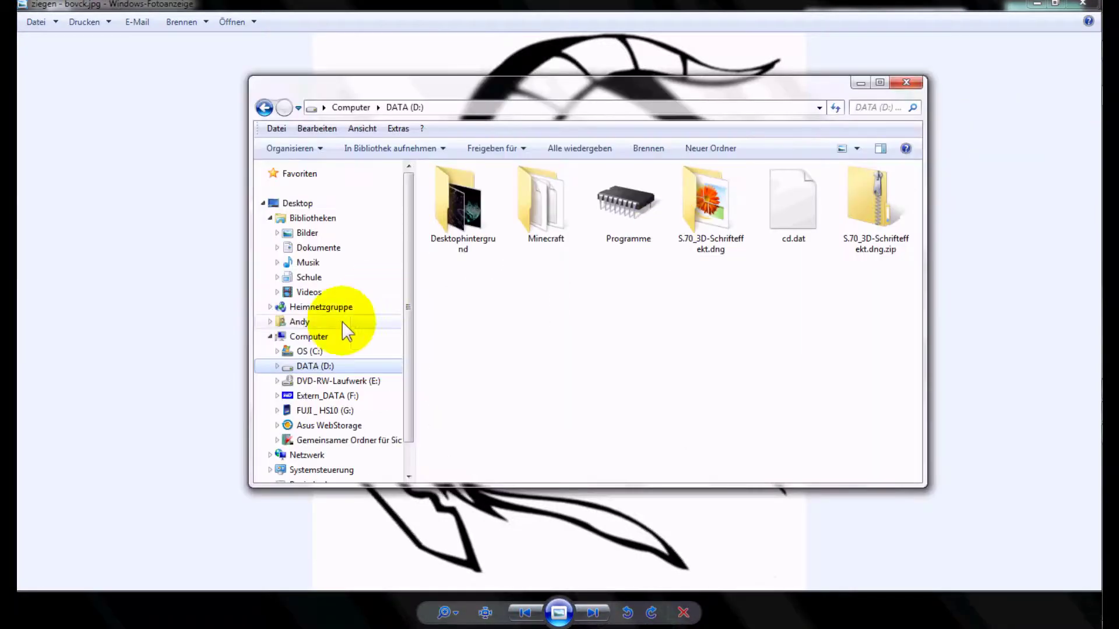
pyautogui.click(307, 233)
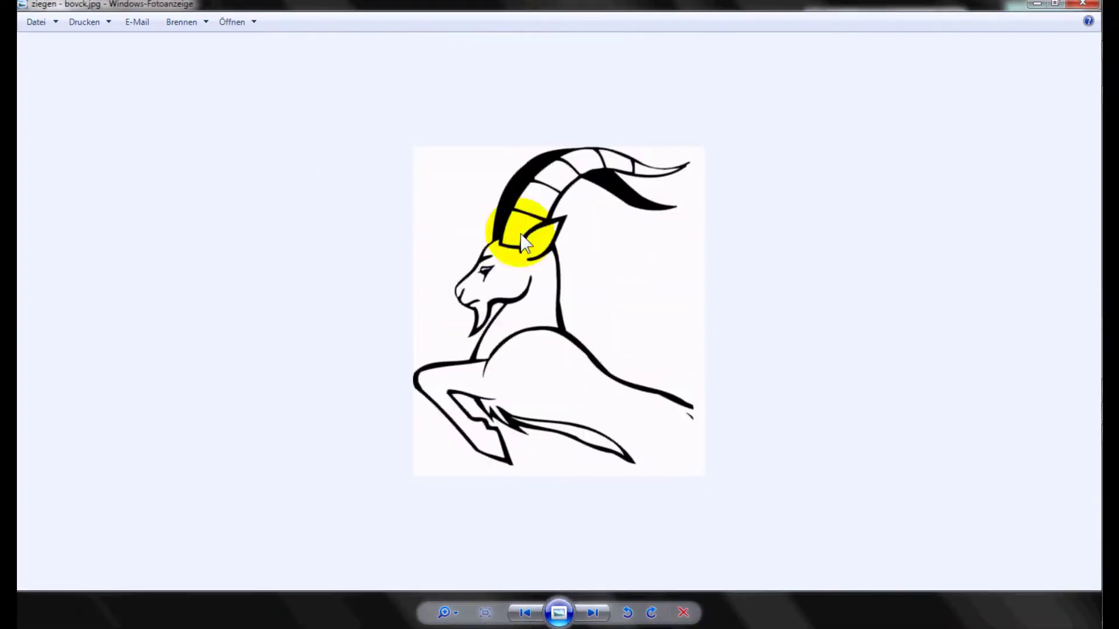
pyautogui.moveTo(580, 12); pyautogui.dragTo(23, 6)
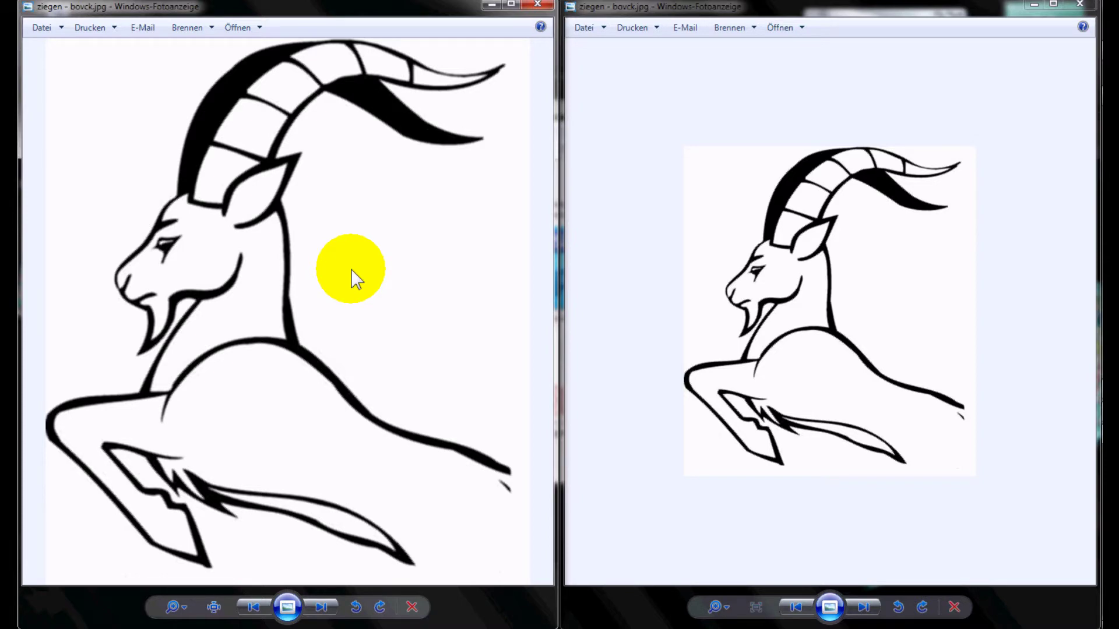
pyautogui.click(539, 4)
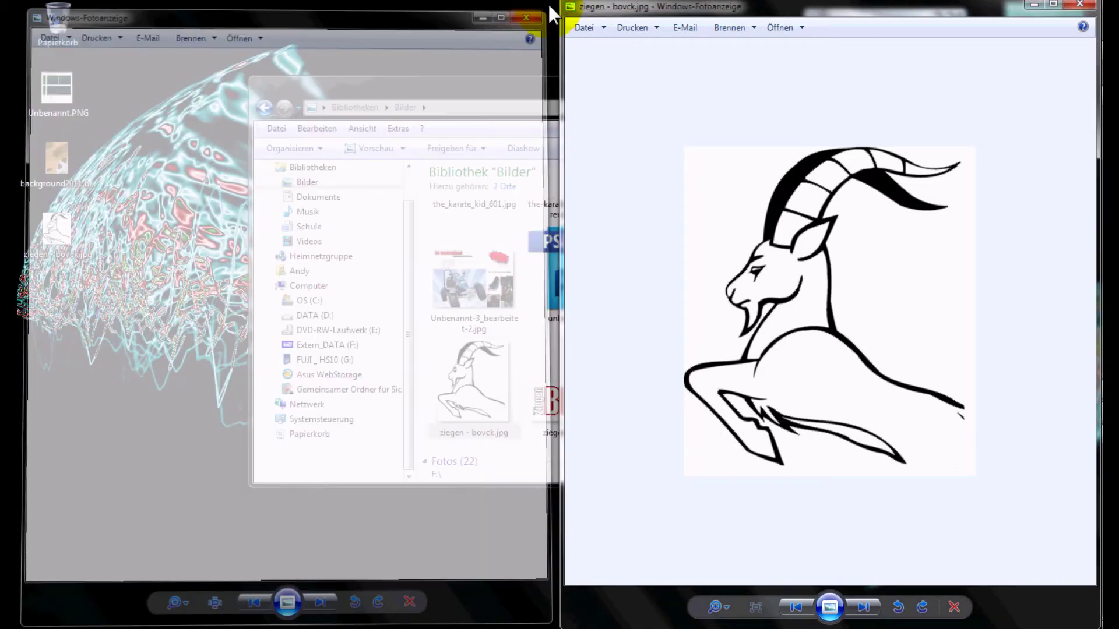